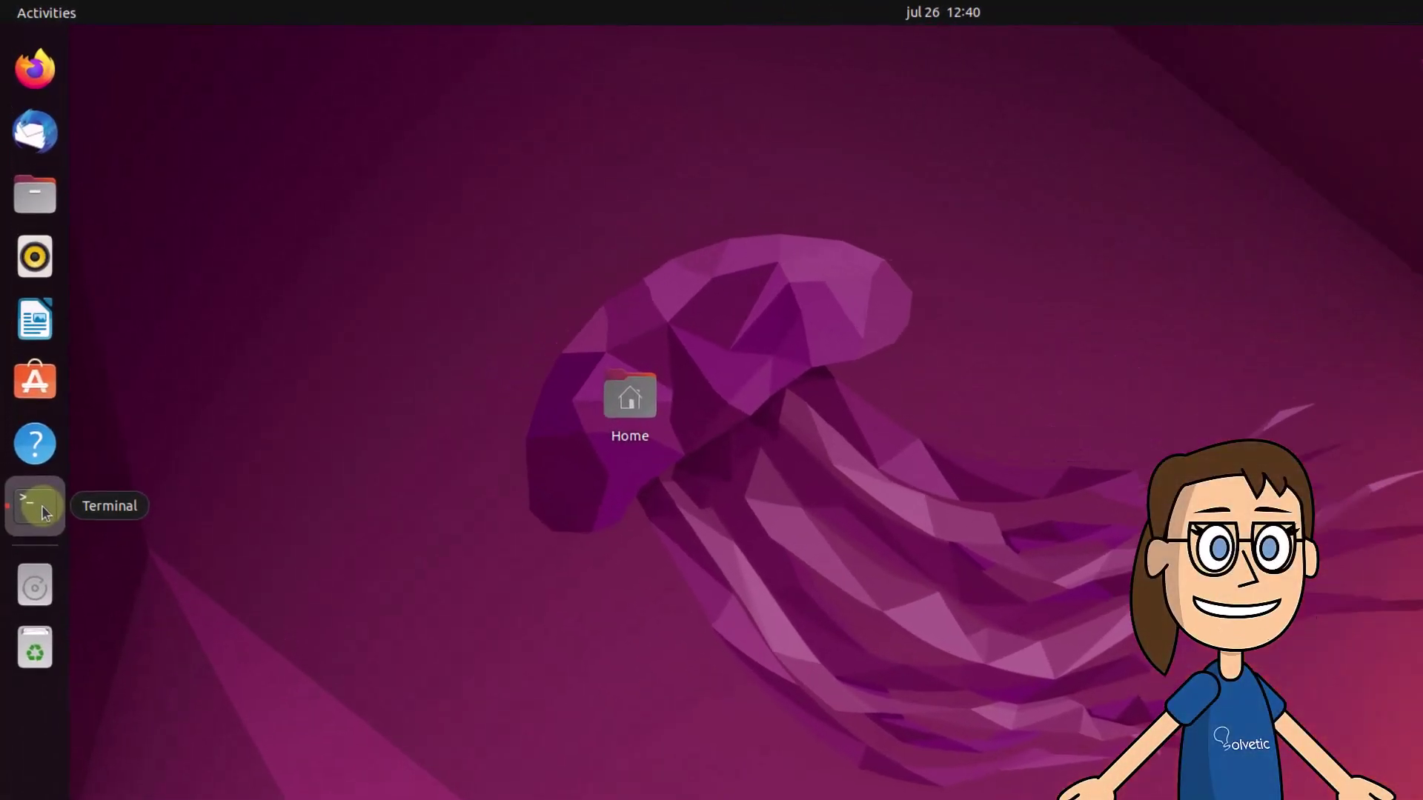
# Run cat /etc/resolv.conf, showing the nameserver 127.0.0.53 entry
pyautogui.click(33, 401)
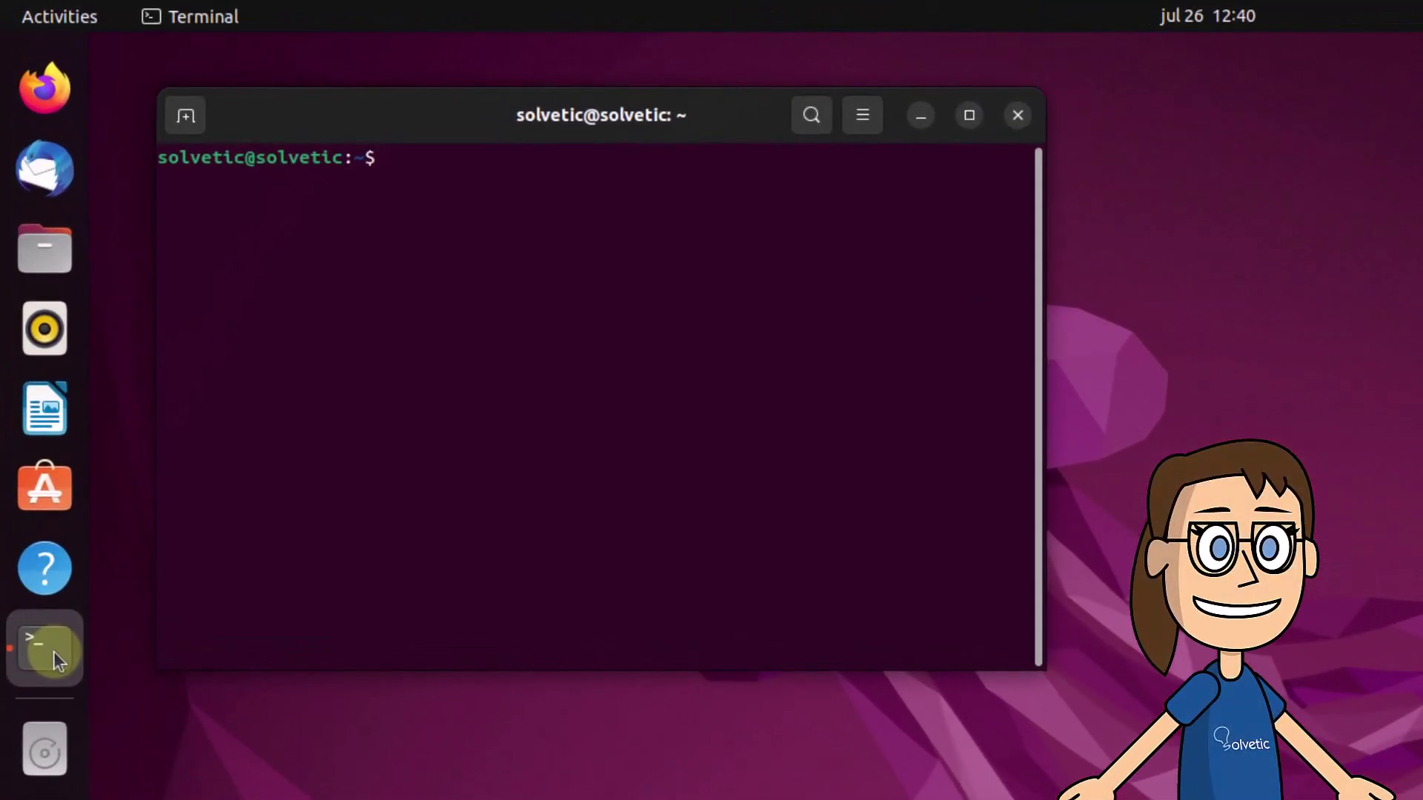
pyautogui.write('cat /e')
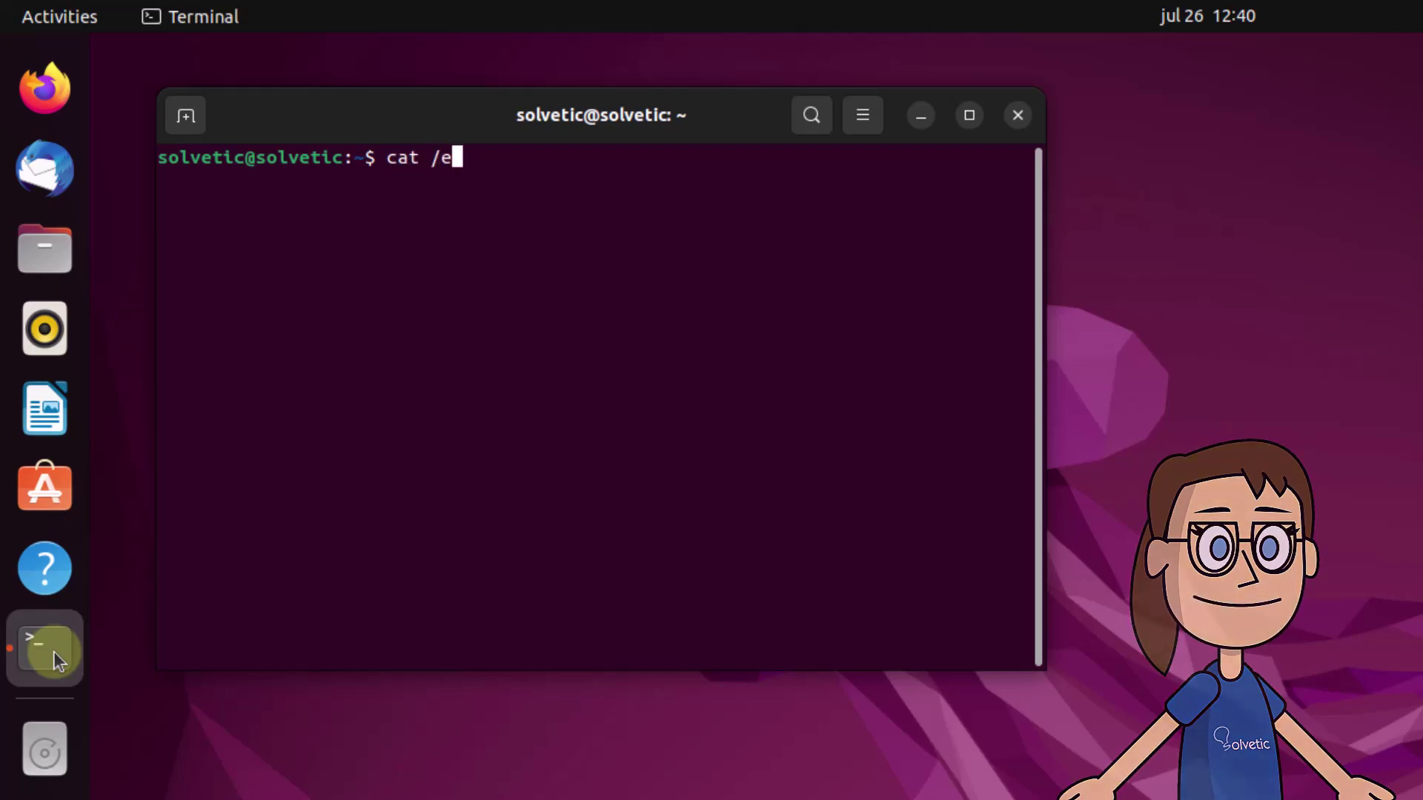
pyautogui.write('tc/resolv.conf')
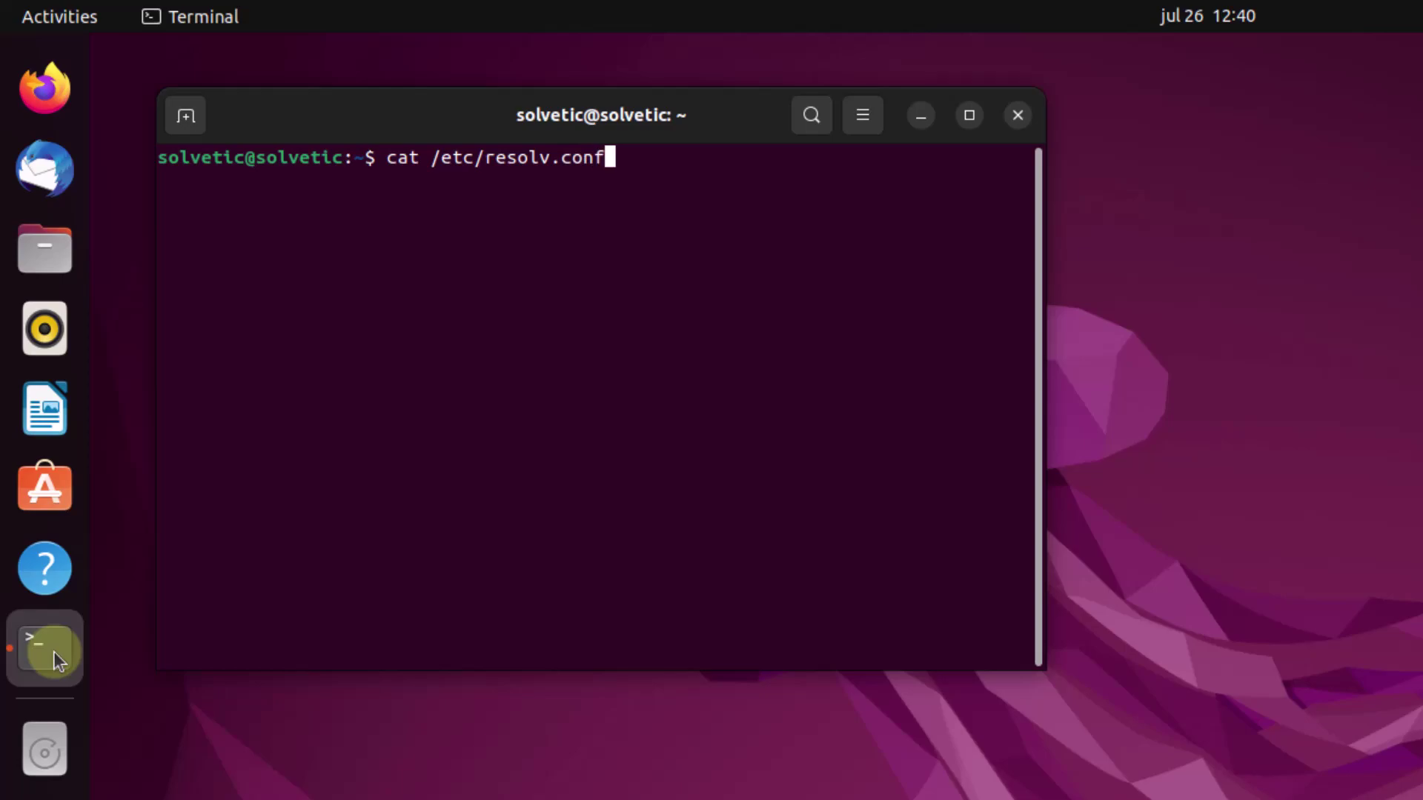
pyautogui.press('Return')
pyautogui.write('clea')
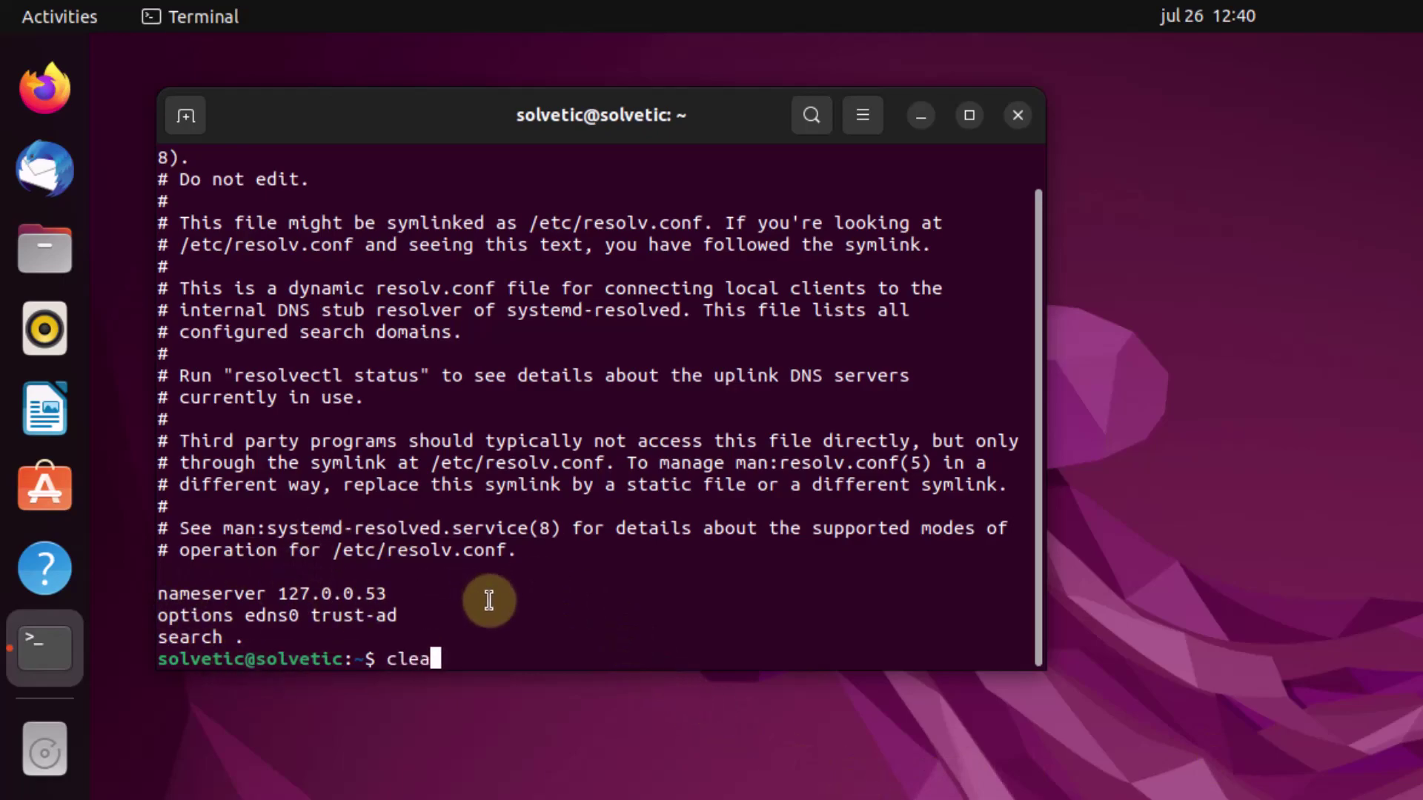
pyautogui.write('r')
# Clear the screen and grep /etc/resolv.conf for nameserver, returning 127.0.0.53
pyautogui.press('Return')
pyautogui.write('grep')
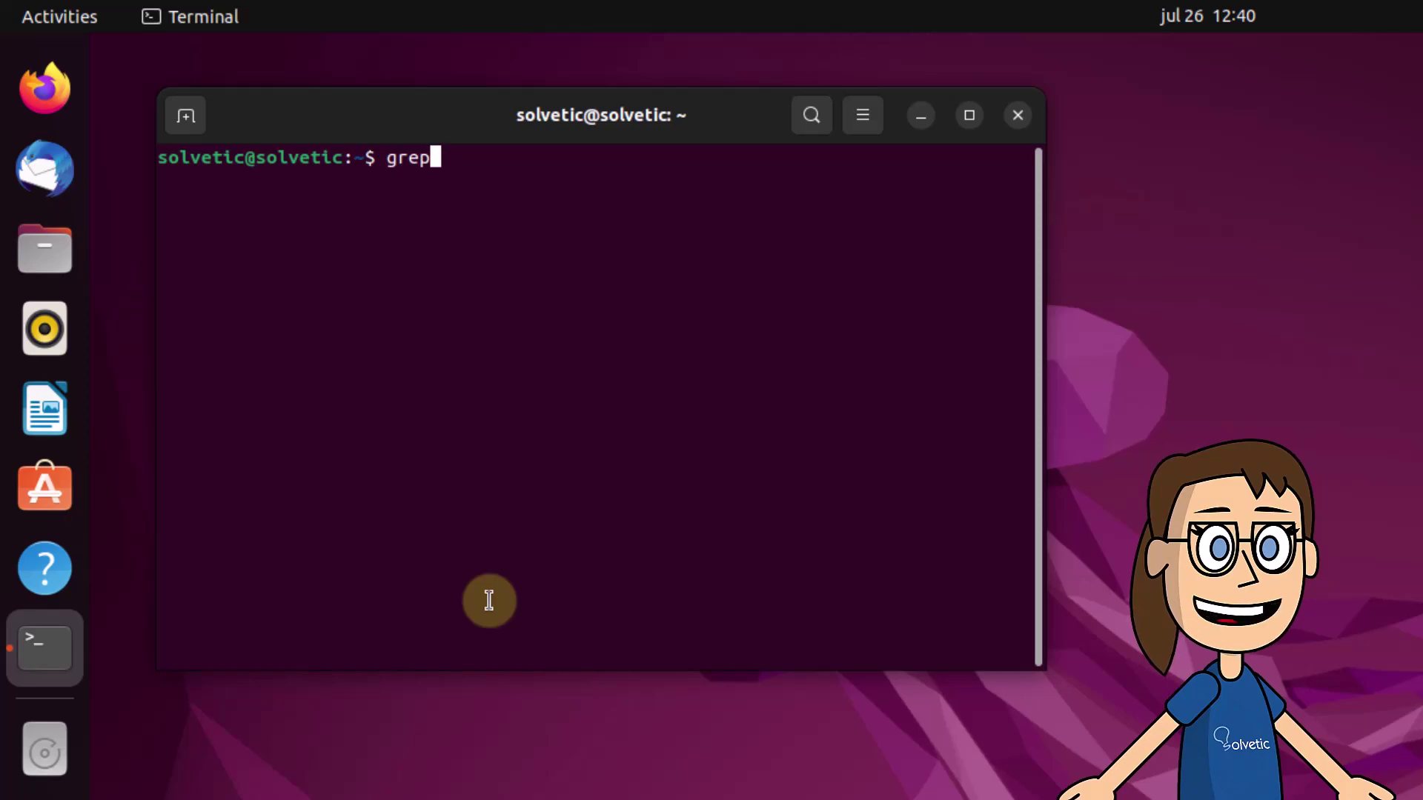
pyautogui.write(' "')
pyautogui.write('nameserver" /etc/')
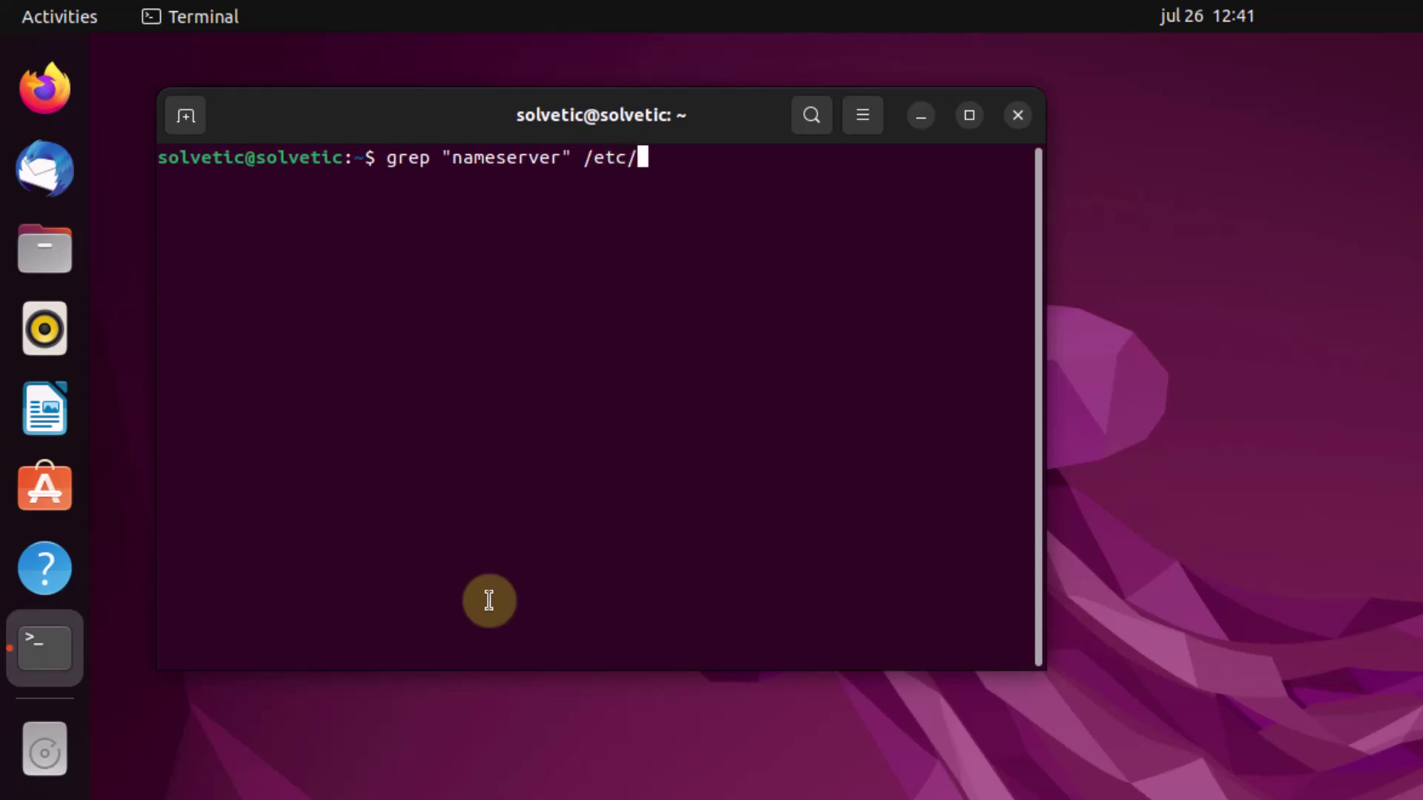
pyautogui.write('resolv.conf')
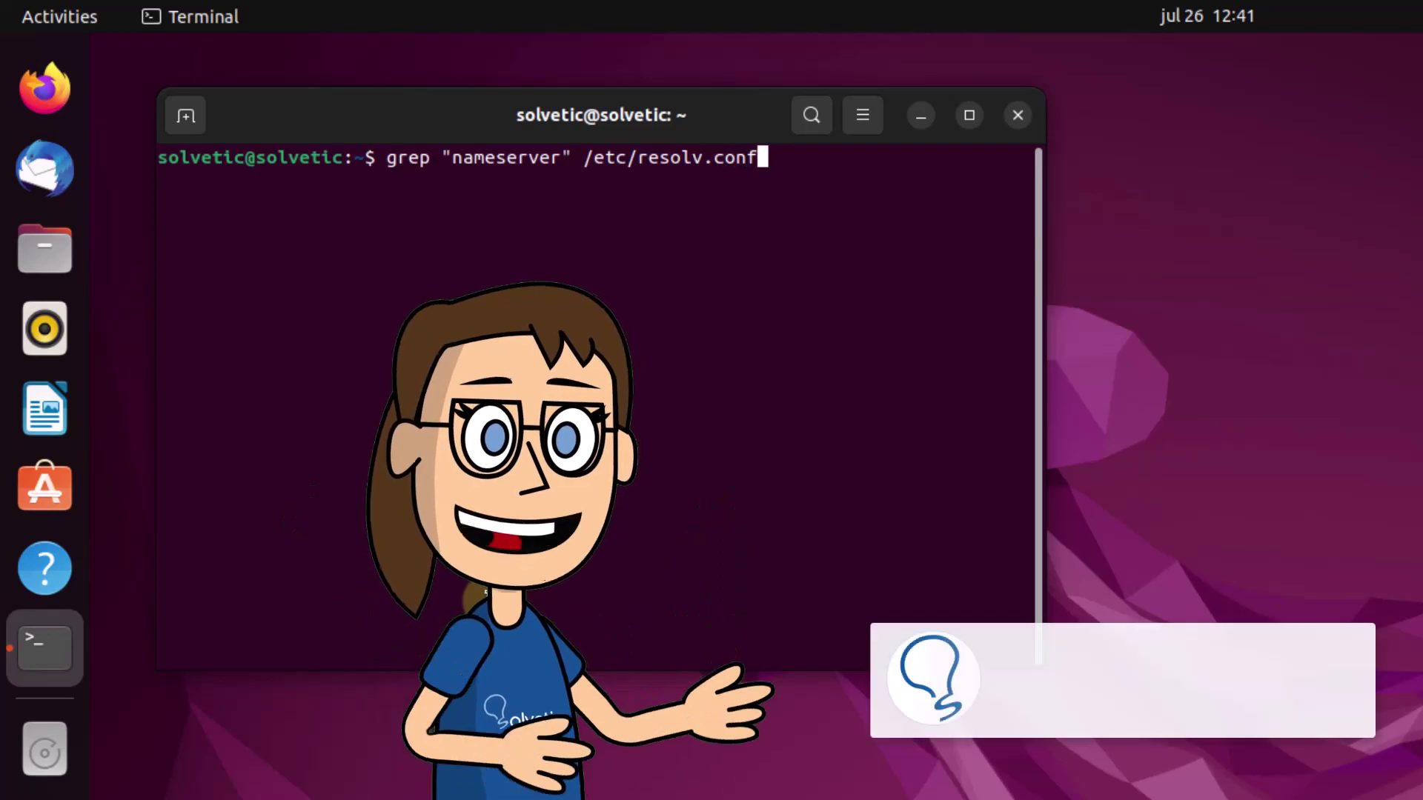
pyautogui.press('Return')
pyautogui.write('clear')
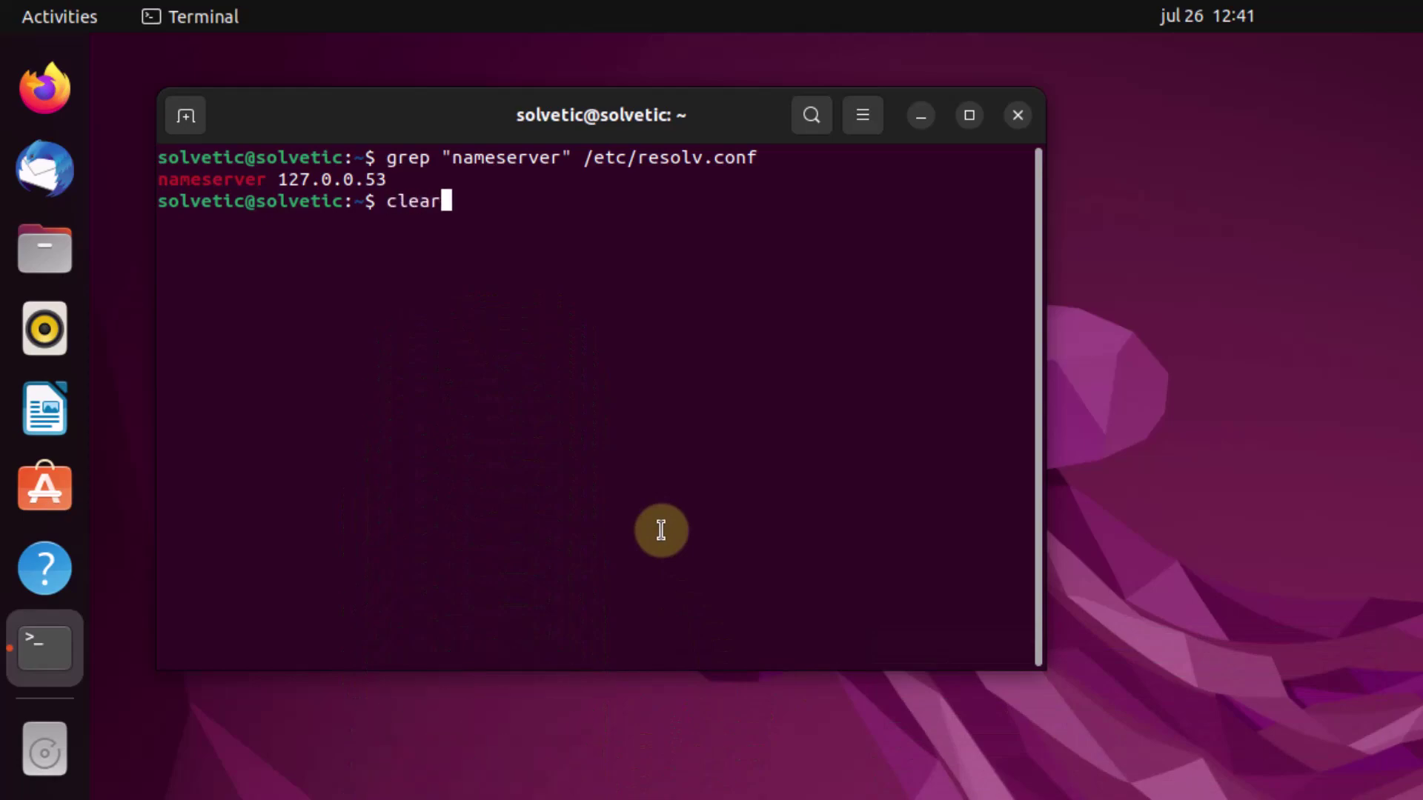
# Clear the screen and filter nmcli dev show for IP4.DNS, reporting 192.168.10.1
pyautogui.press('Return')
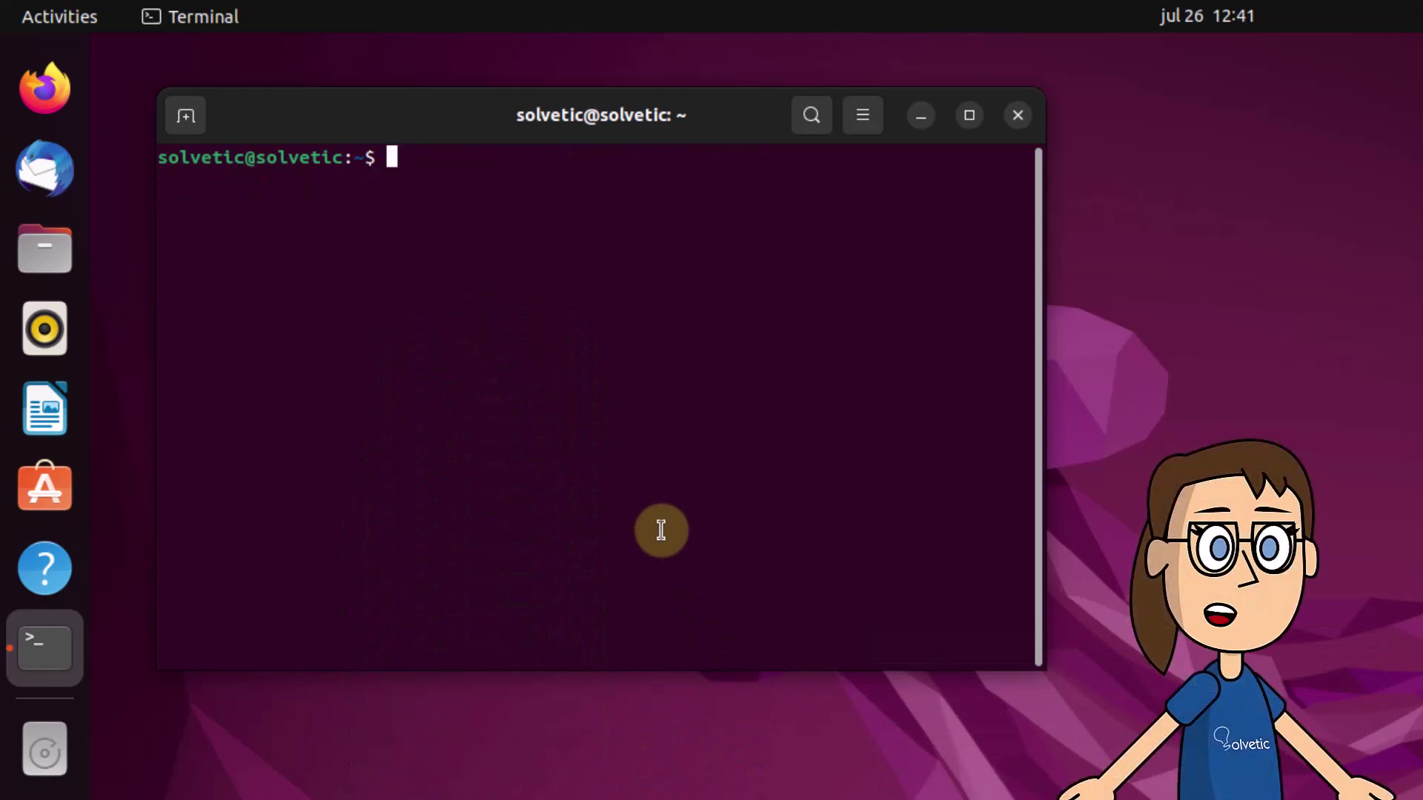
pyautogui.write('nmcli de')
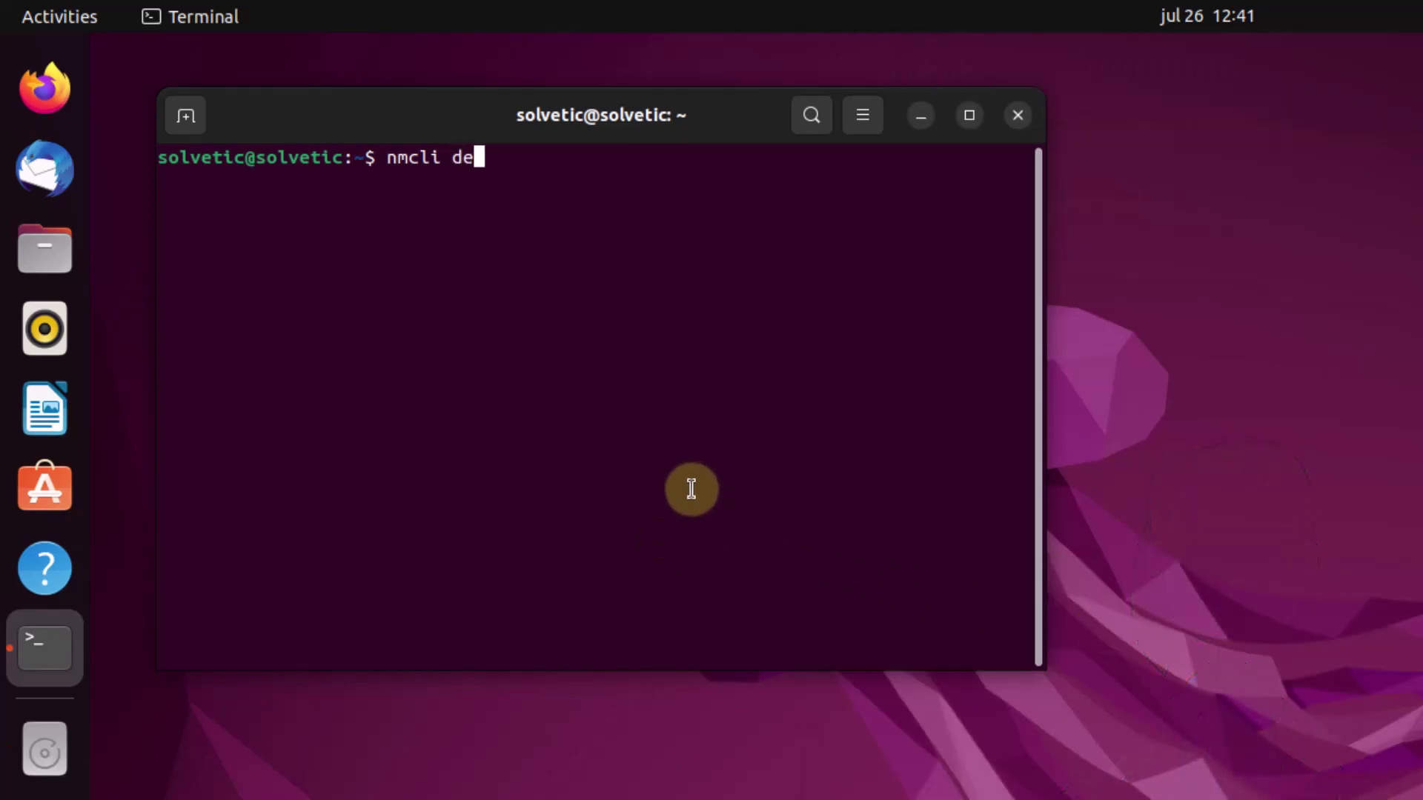
pyautogui.write('v show ')
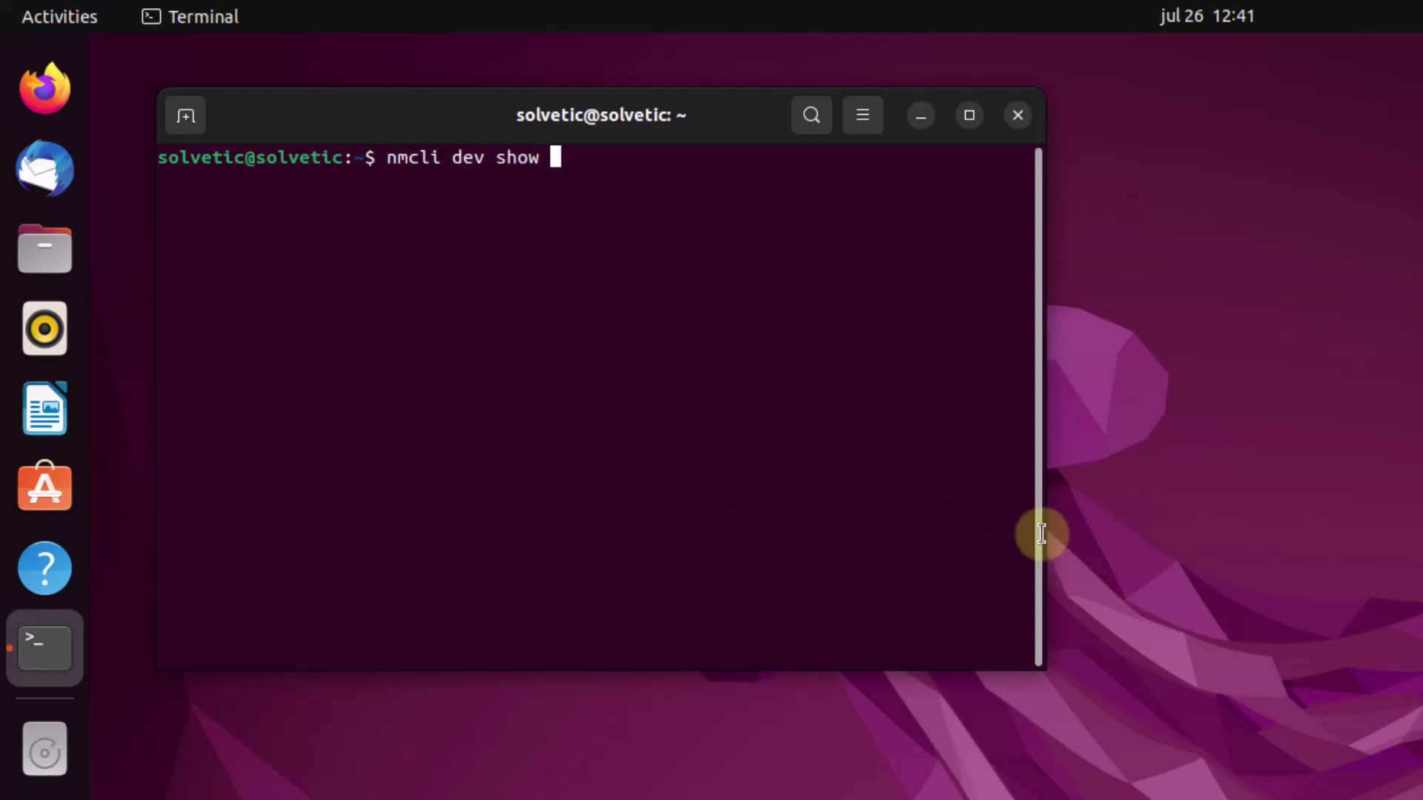
pyautogui.write("| grep 'IP4.DNS")
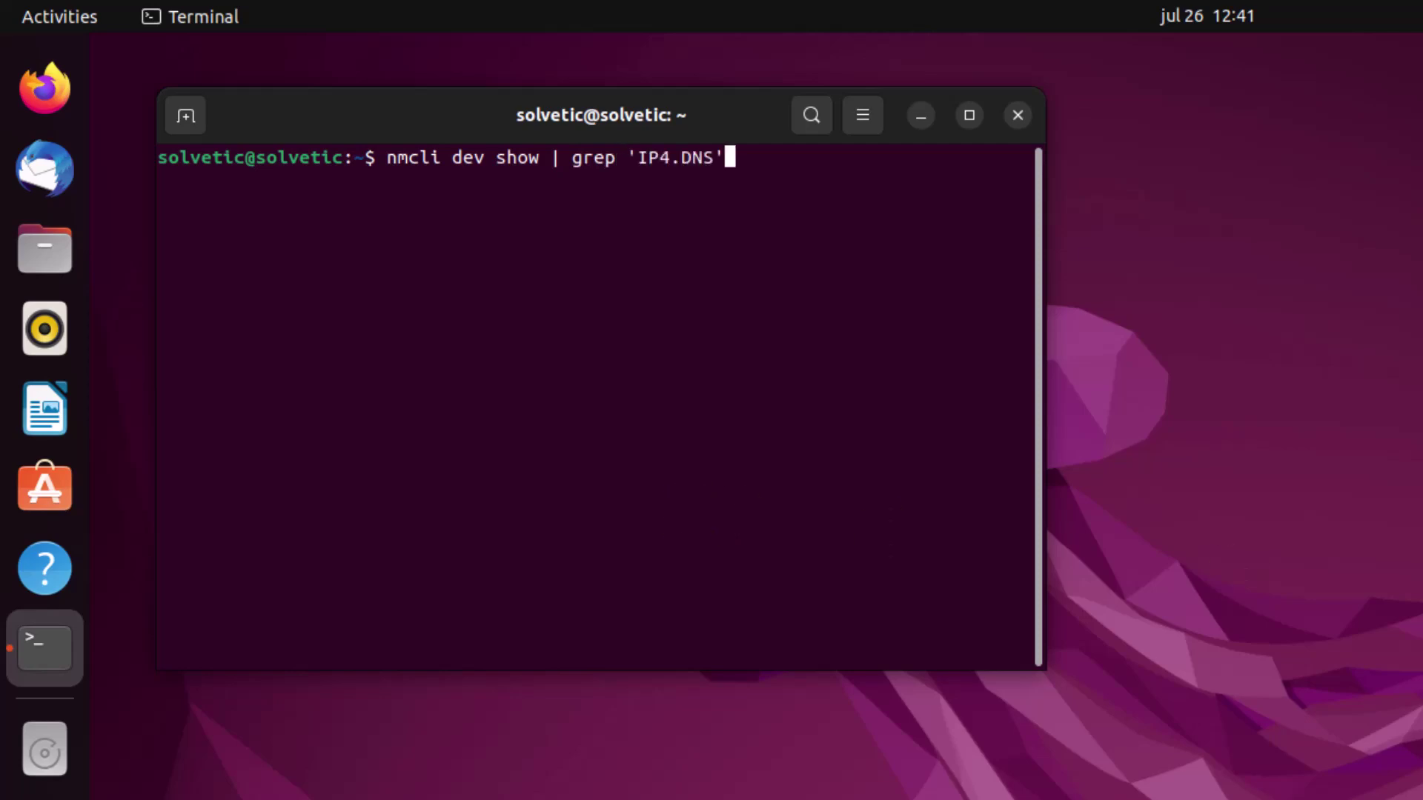
pyautogui.press('Return')
pyautogui.write('clea')
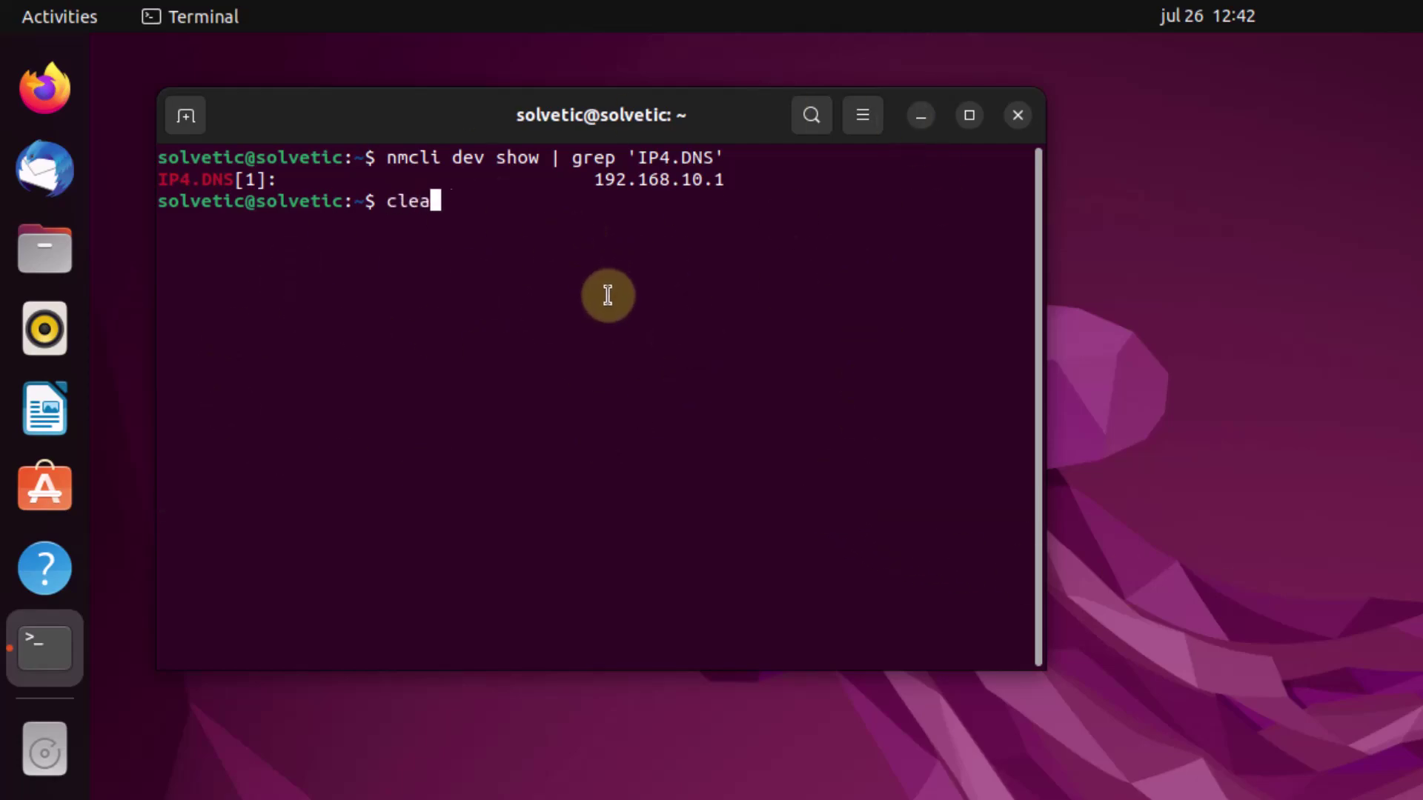
pyautogui.write('r')
# Clear the screen and dig solvetic.com, highlighting the answer 178.33.118.246 from 127.0.0.53
pyautogui.press('Return')
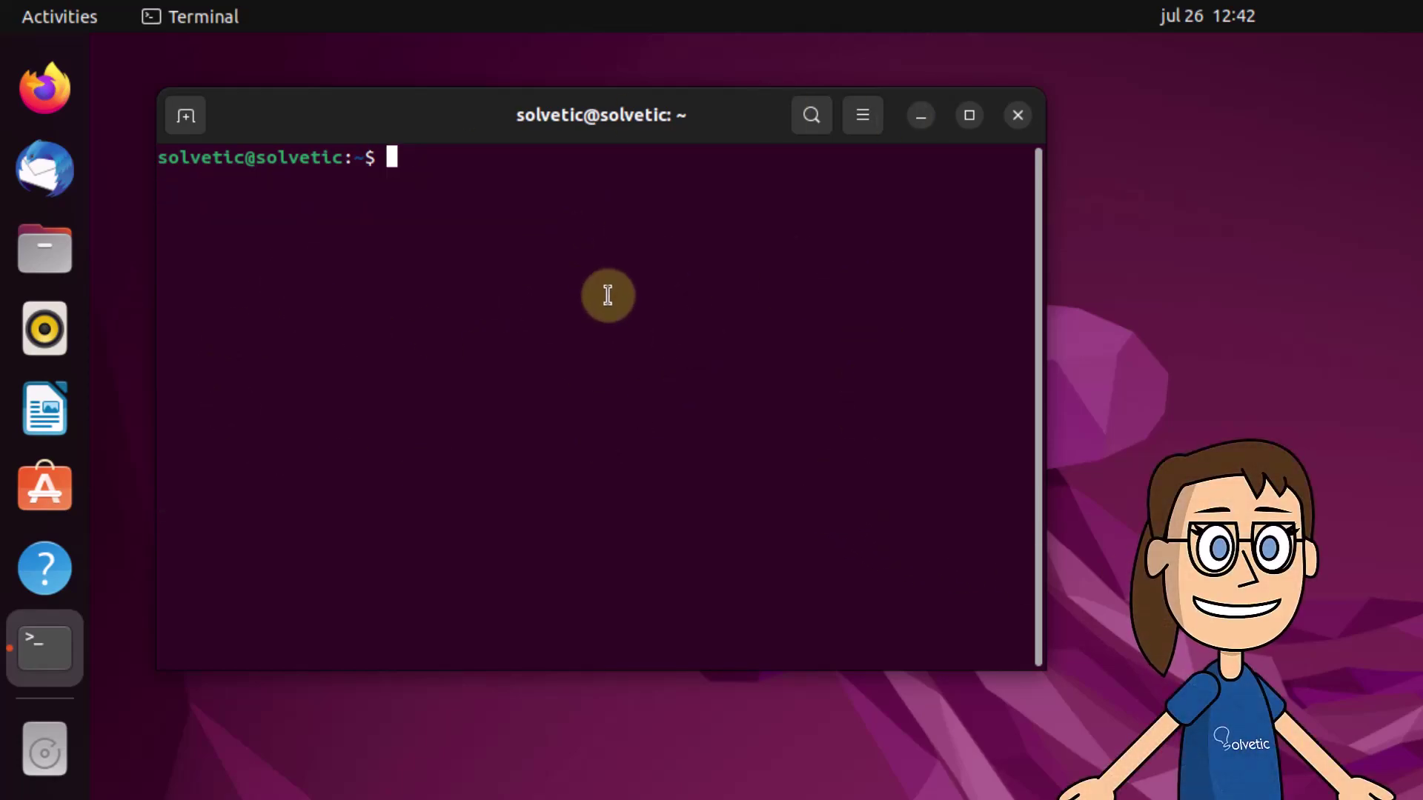
pyautogui.write('dig solvetic.com')
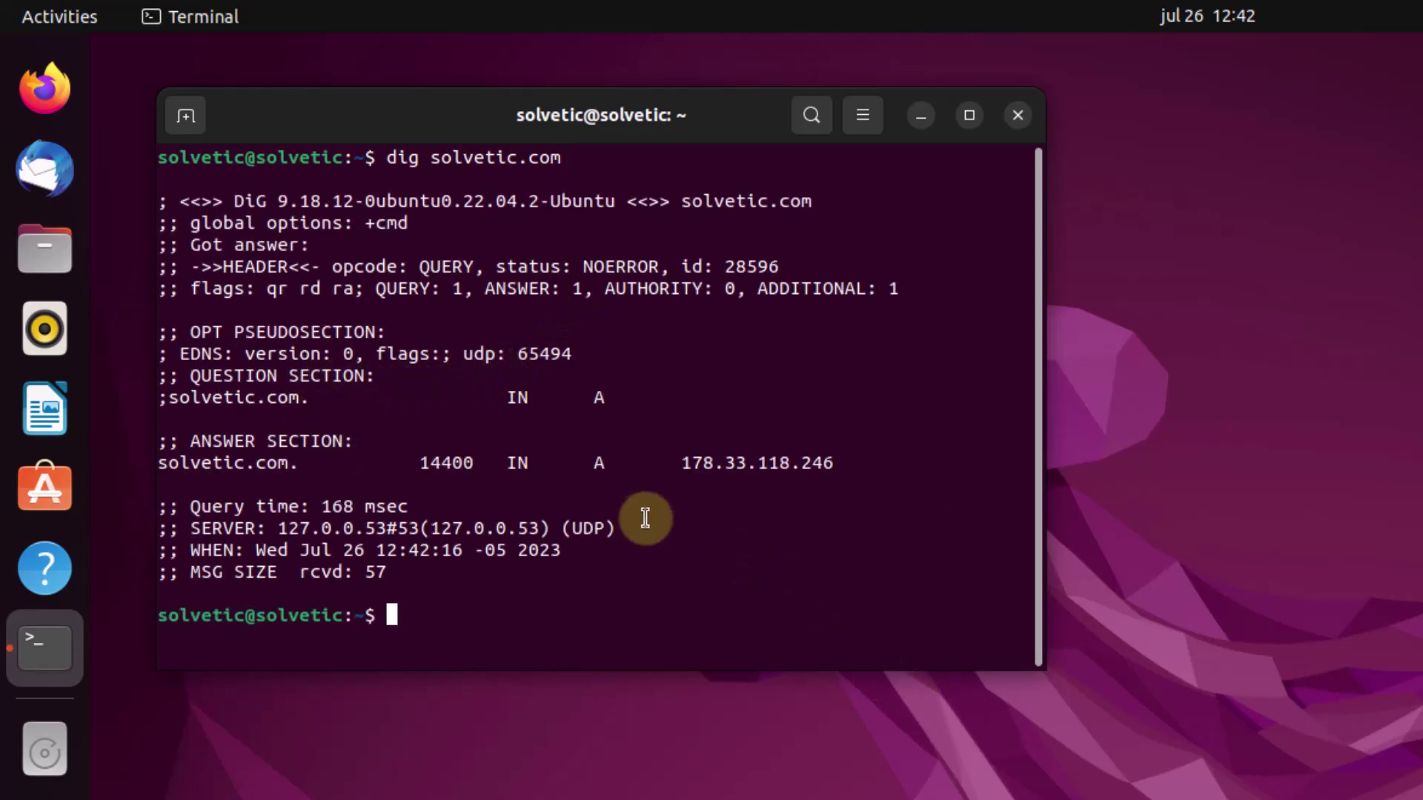
pyautogui.moveTo(678, 464); pyautogui.dragTo(811, 449)
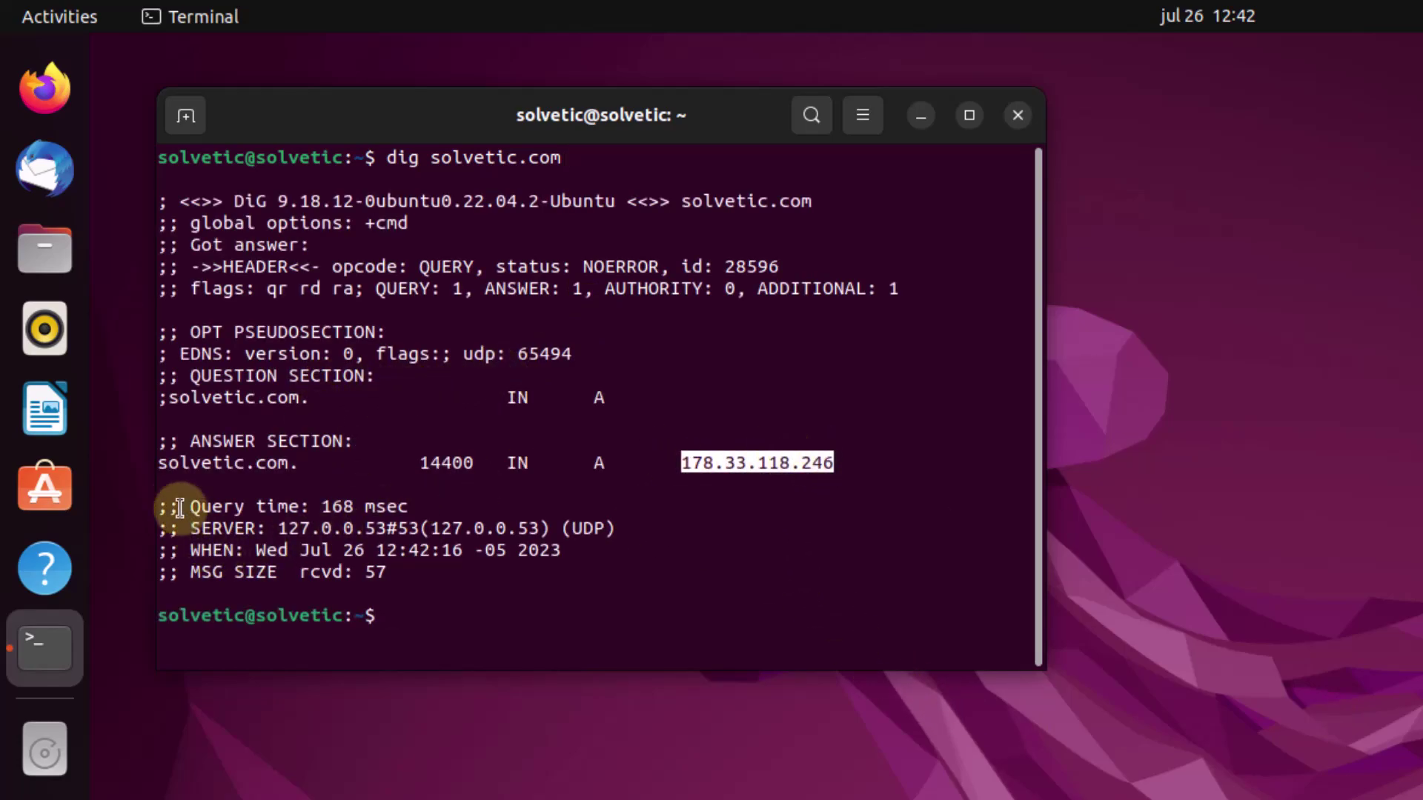
pyautogui.moveTo(158, 463); pyautogui.dragTo(849, 450)
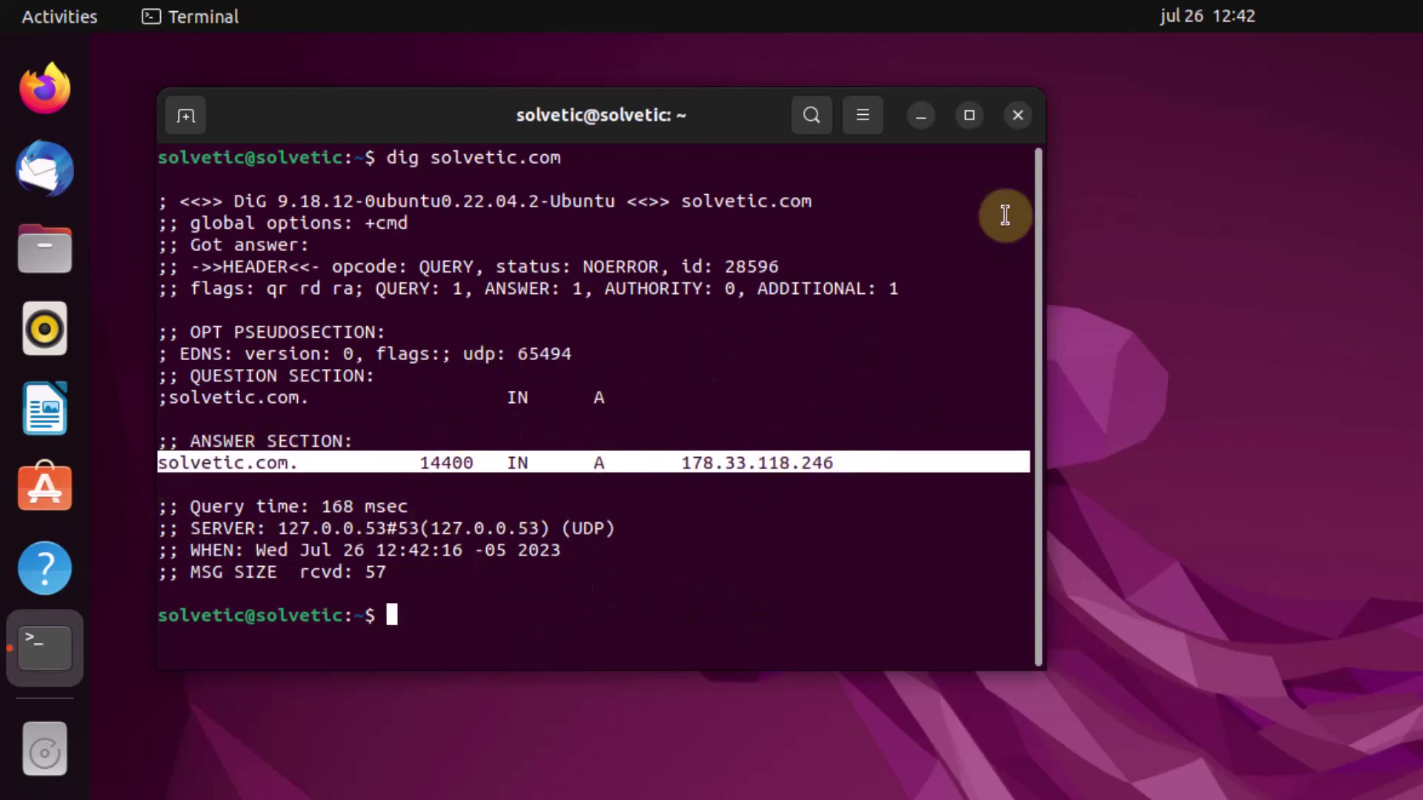
pyautogui.click(796, 629)
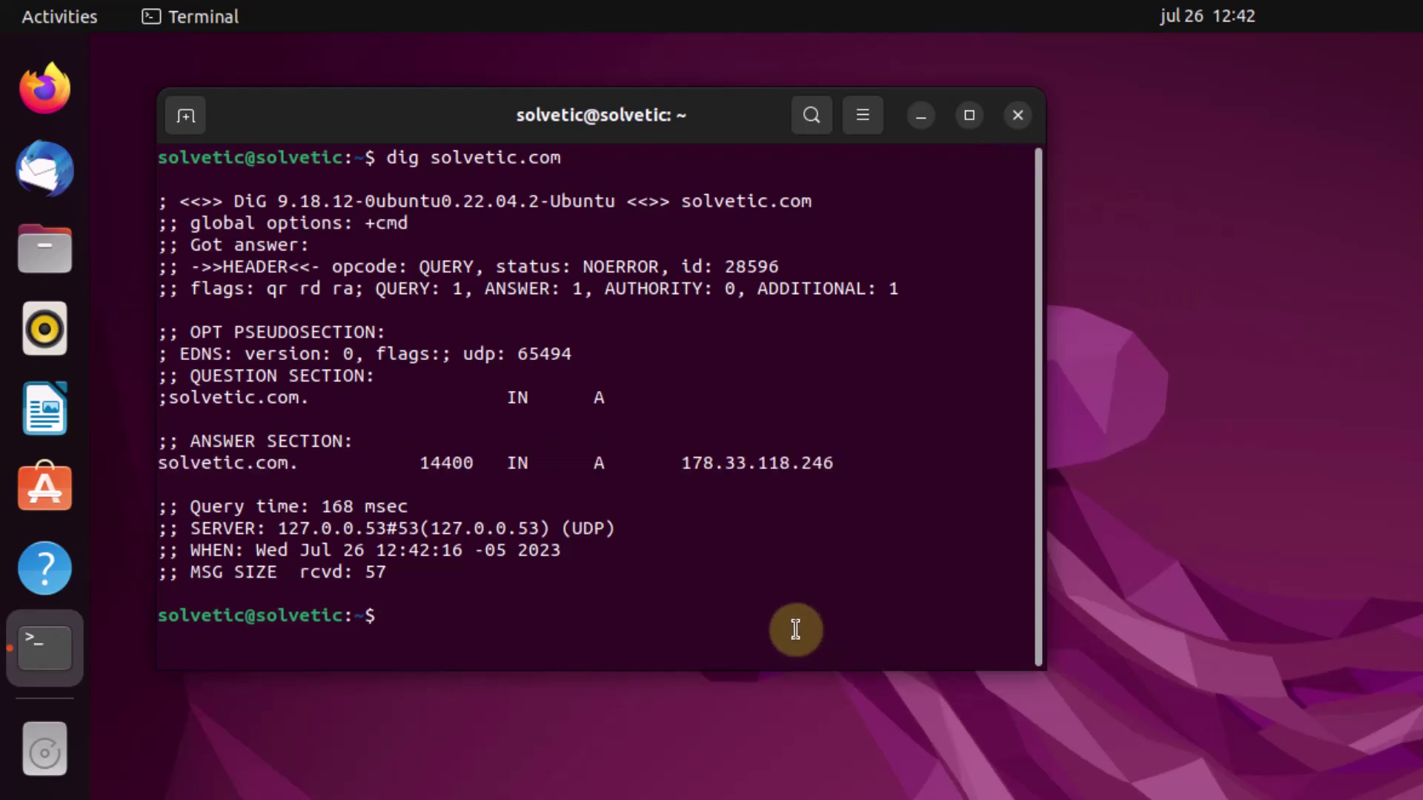
pyautogui.write('clear')
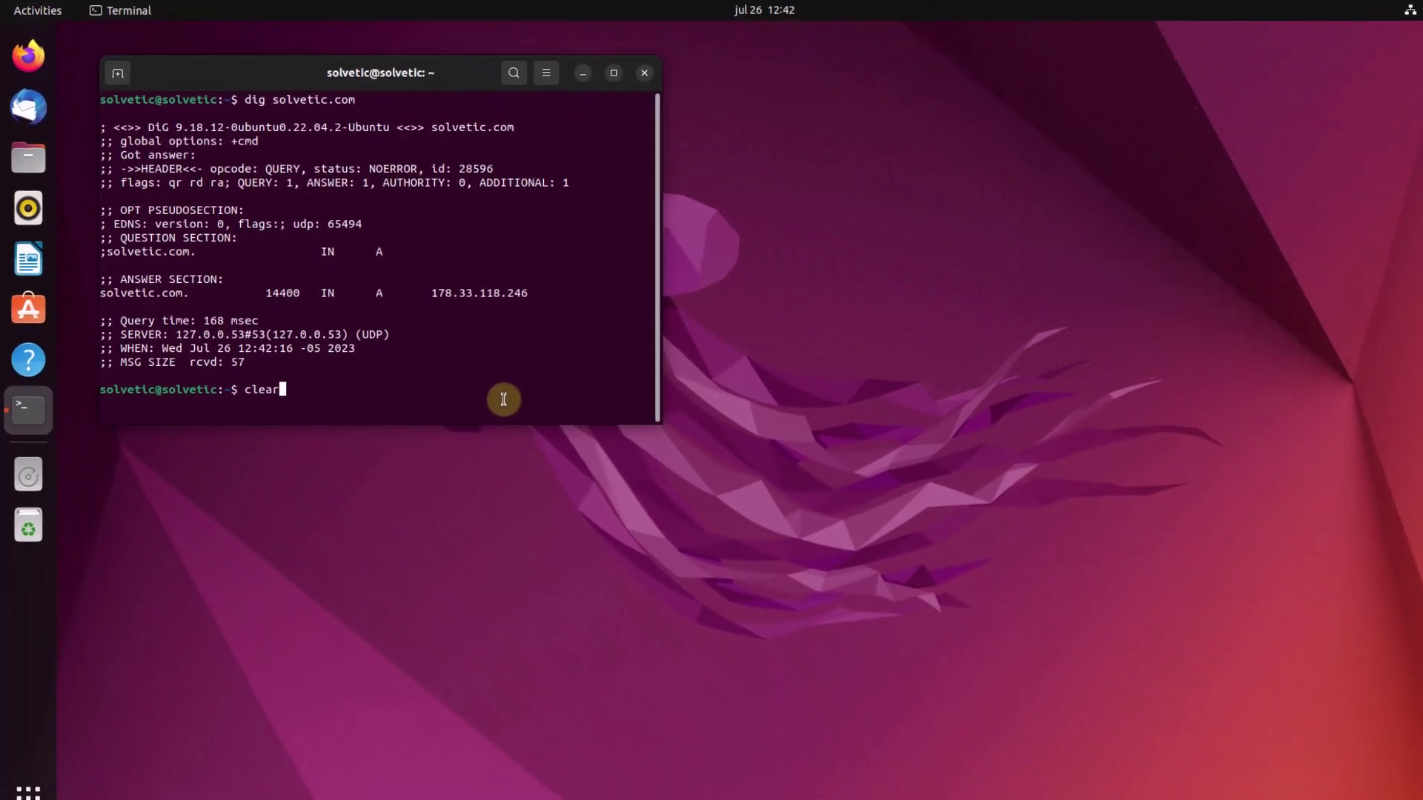
# Clear the screen and exit the shell, closing the terminal window
pyautogui.press('Return')
pyautogui.write('exit')
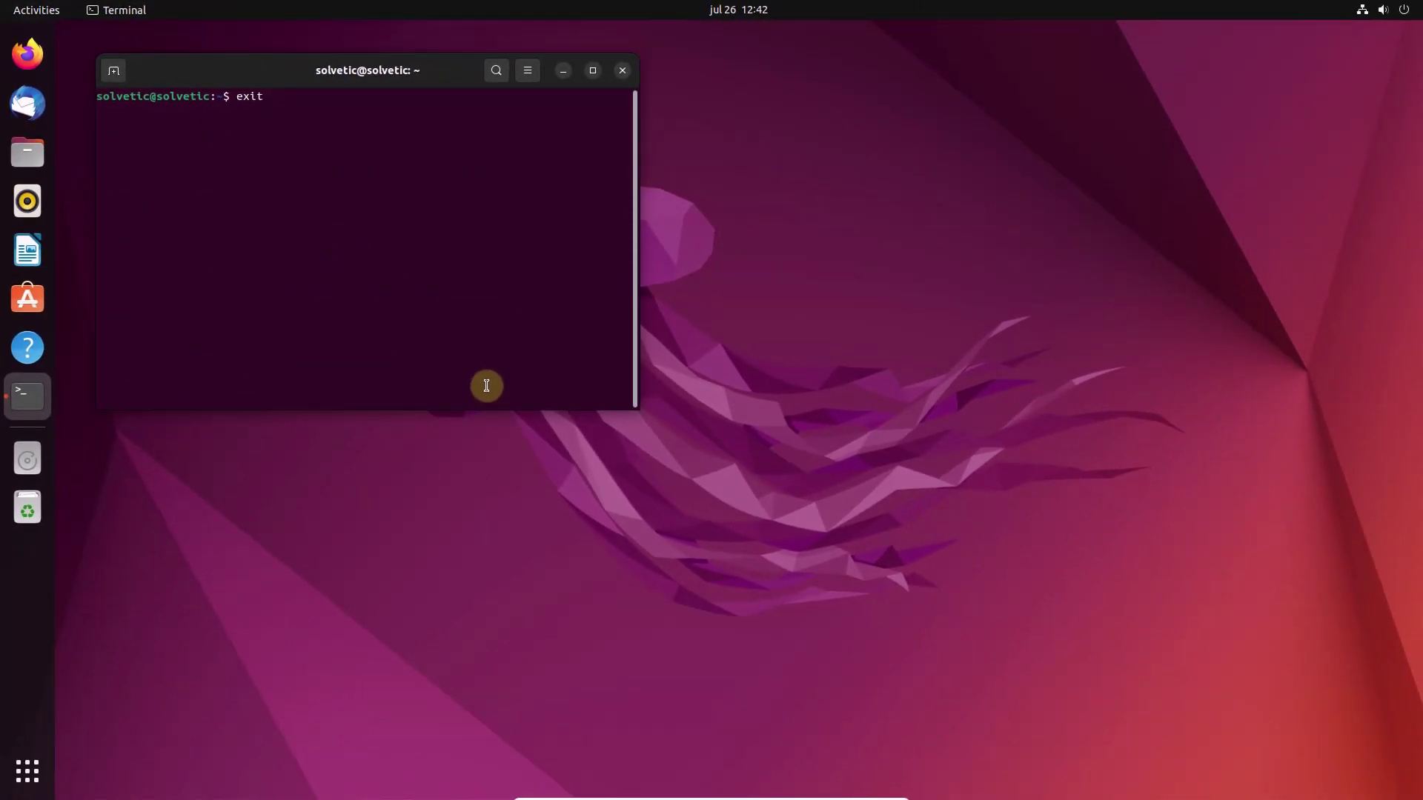
pyautogui.press('Return')
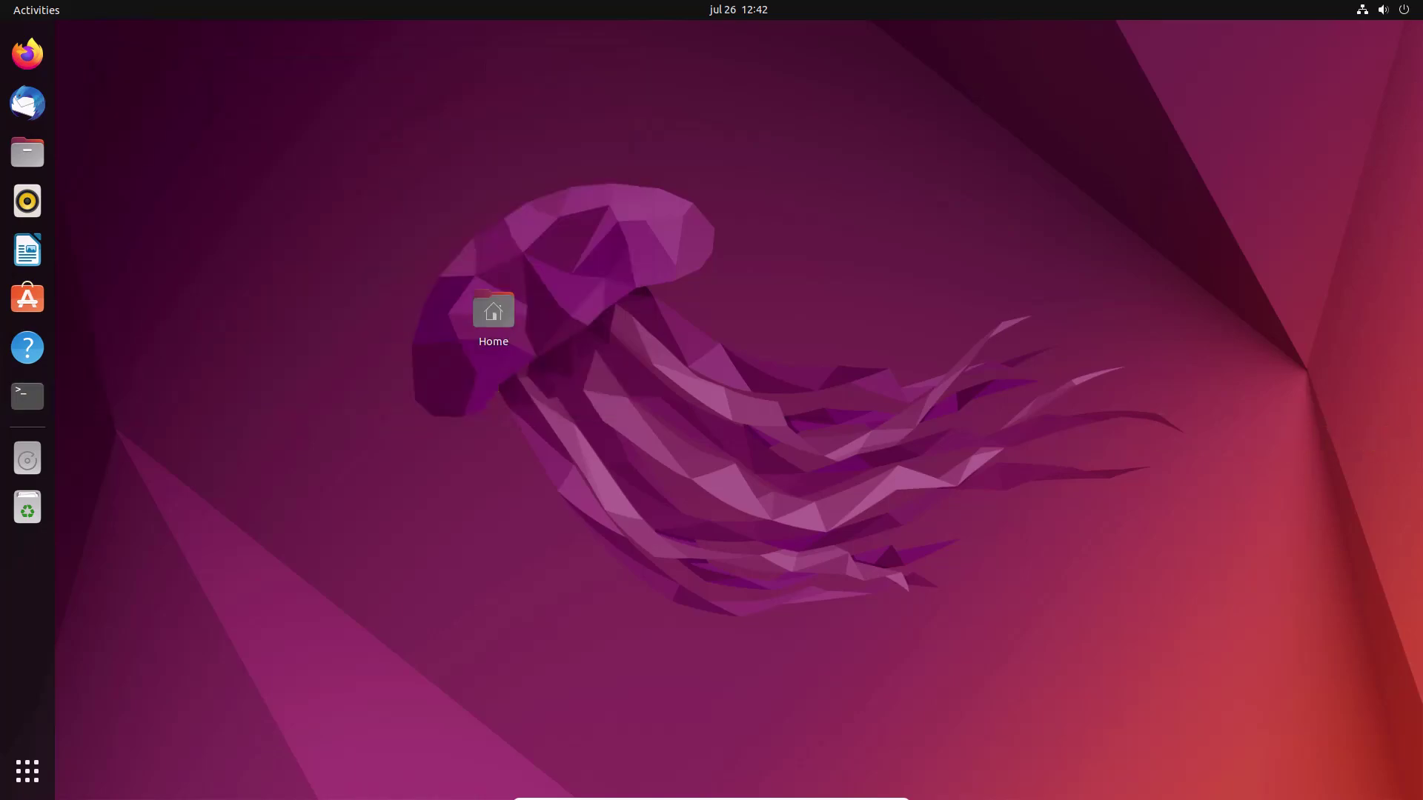